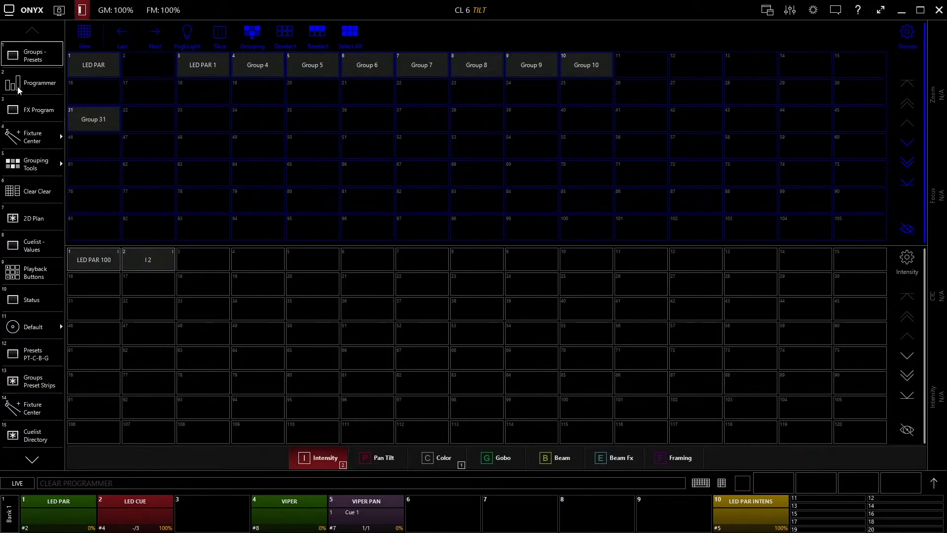
Step: Open the 2D plan, select fixtures 9–16 and bring up their intensity controls
{"action": "left_click", "coordinate": [28, 221]}
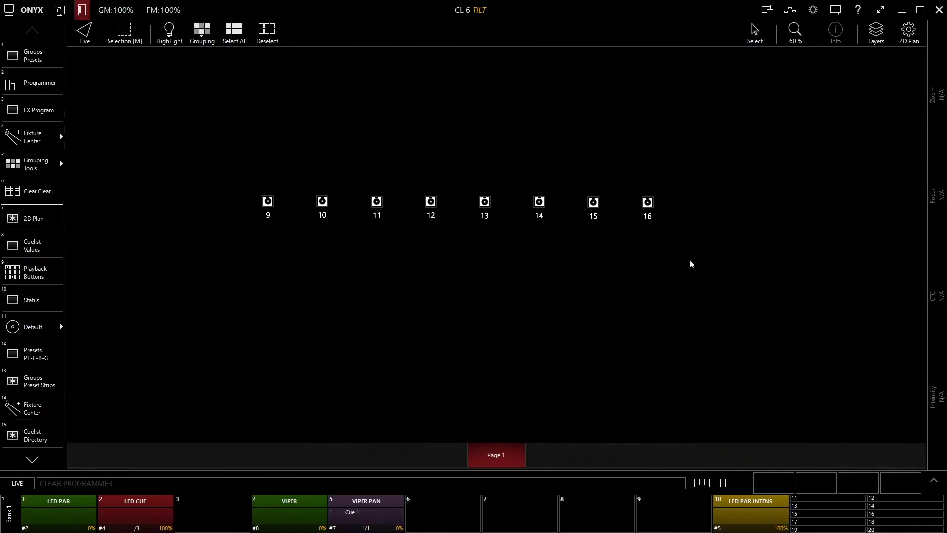
{"action": "left_click_drag", "start_coordinate": [197, 148], "coordinate": [735, 302]}
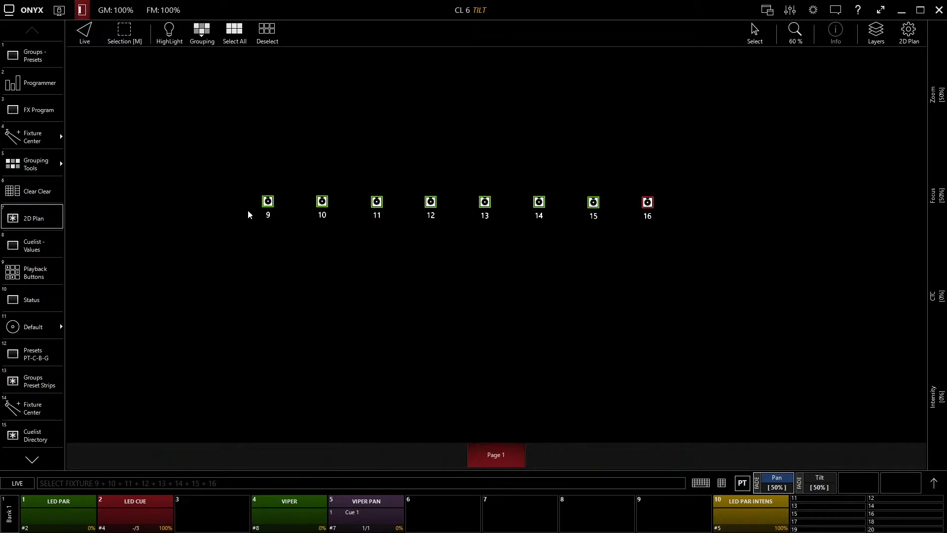
{"action": "left_click", "coordinate": [939, 484]}
{"action": "left_click", "coordinate": [669, 219]}
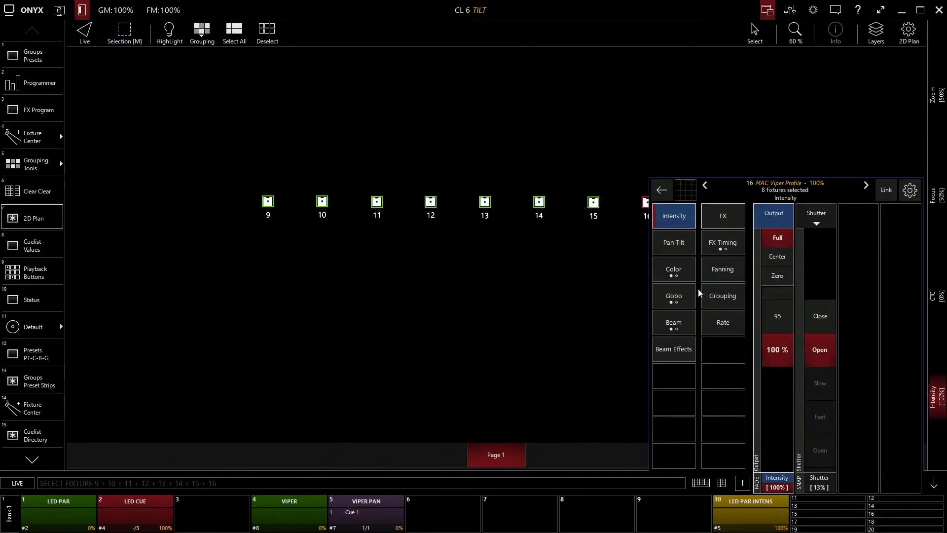
Step: Take fixtures 9–16 to zero, full, then zero intensity, clear the programmer and close the panel
{"action": "left_click", "coordinate": [779, 276]}
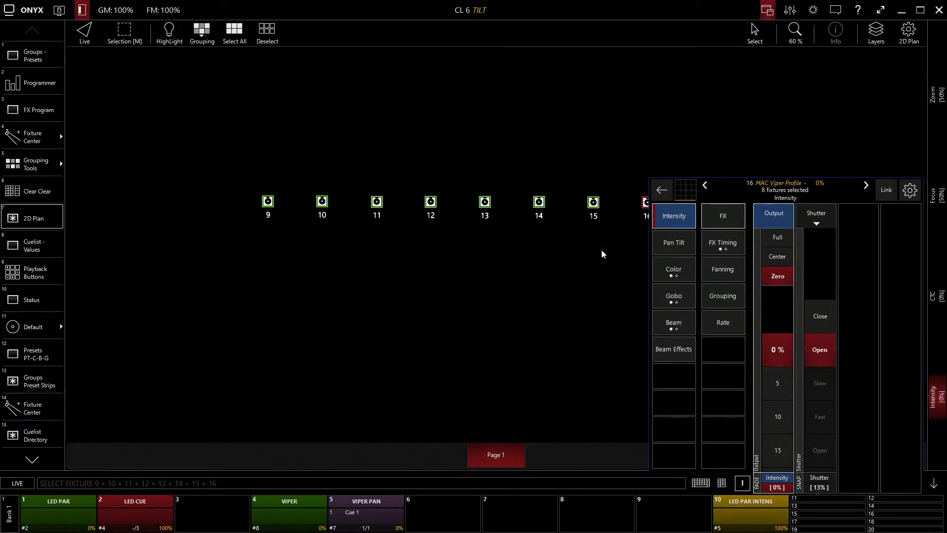
{"action": "left_click", "coordinate": [764, 237]}
{"action": "left_click", "coordinate": [784, 279]}
{"action": "key", "text": "Escape"}
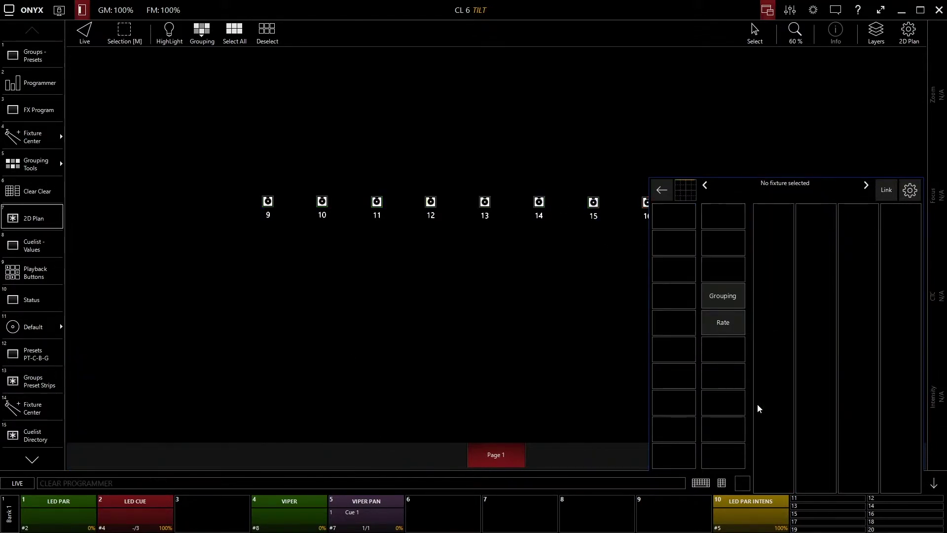
{"action": "left_click", "coordinate": [933, 484]}
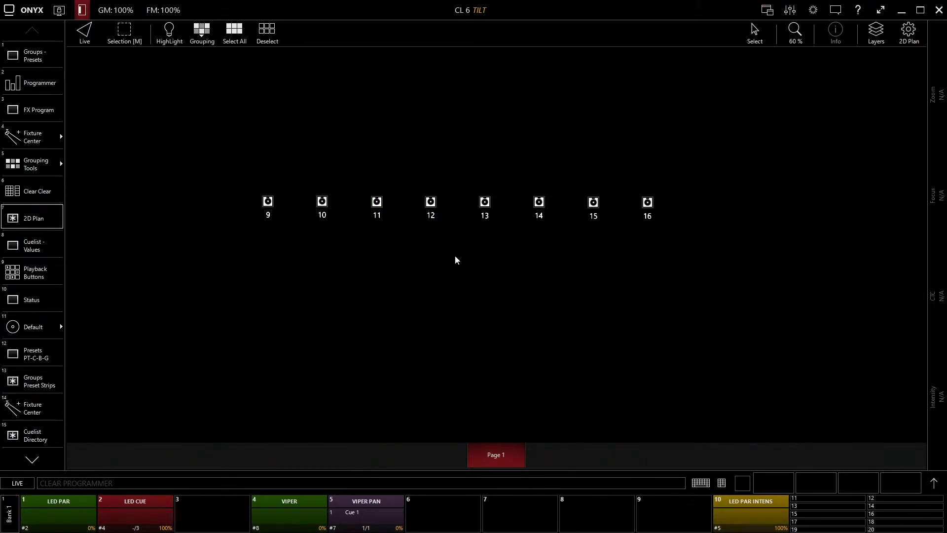
{"action": "left_click_drag", "start_coordinate": [784, 237], "coordinate": [677, 334]}
{"action": "left_click_drag", "start_coordinate": [483, 254], "coordinate": [470, 234]}
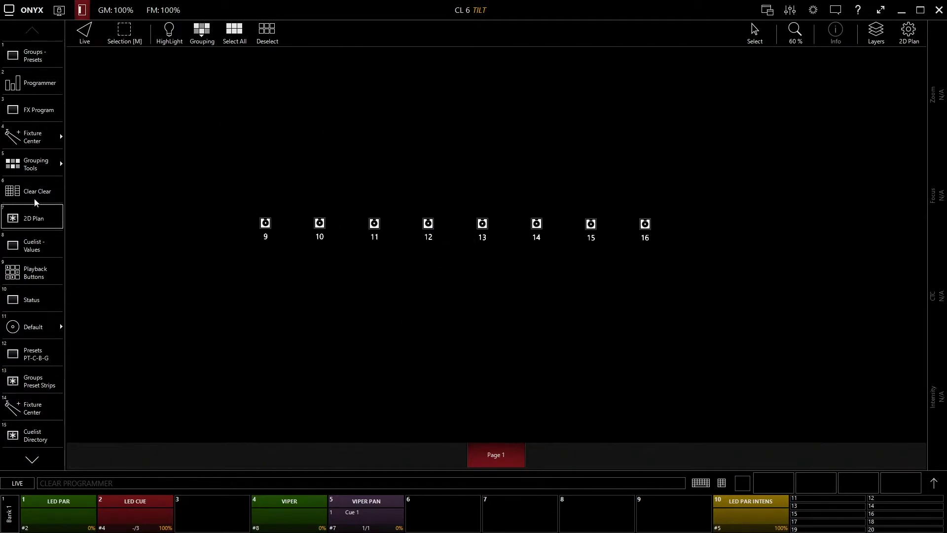
Step: Pick the LED PAR group from Groups-Presets and go back to the 2D plan
{"action": "left_click", "coordinate": [34, 58]}
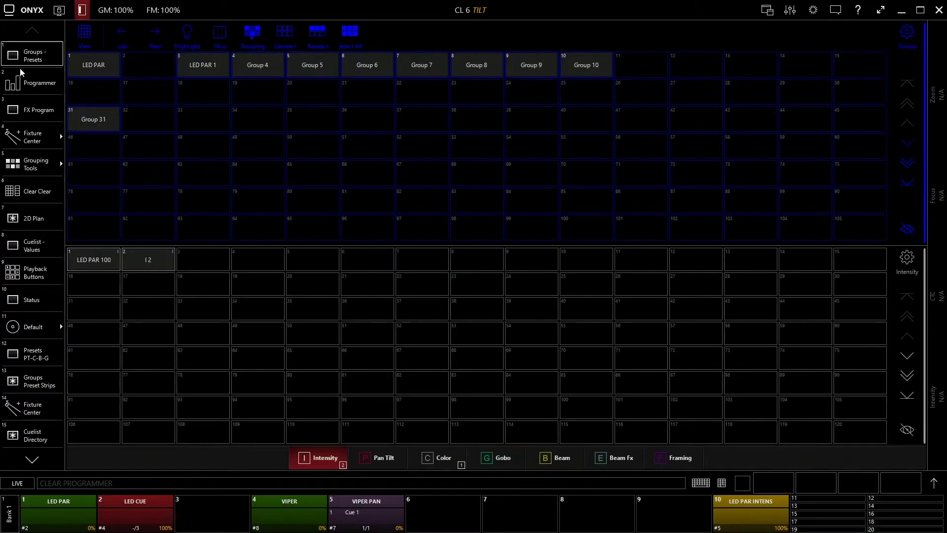
{"action": "left_click", "coordinate": [107, 64]}
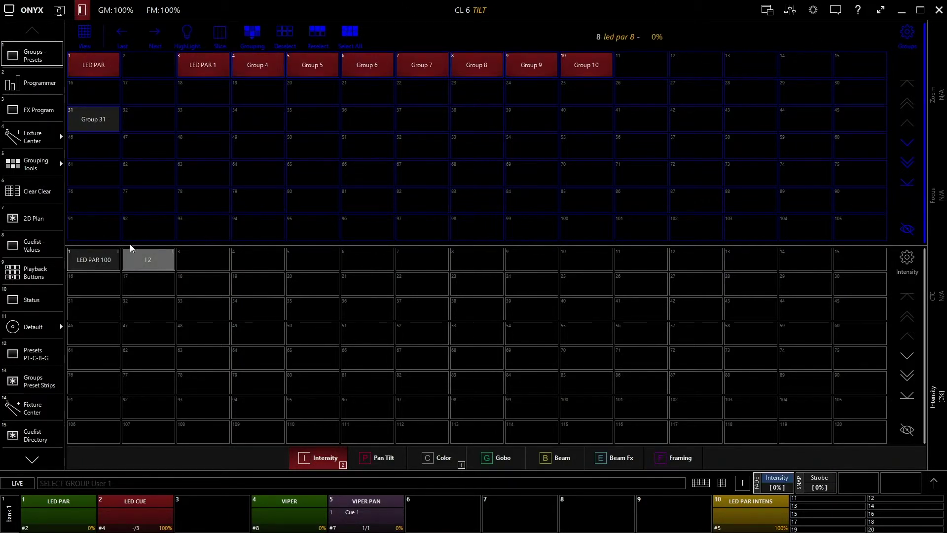
{"action": "left_click", "coordinate": [39, 218]}
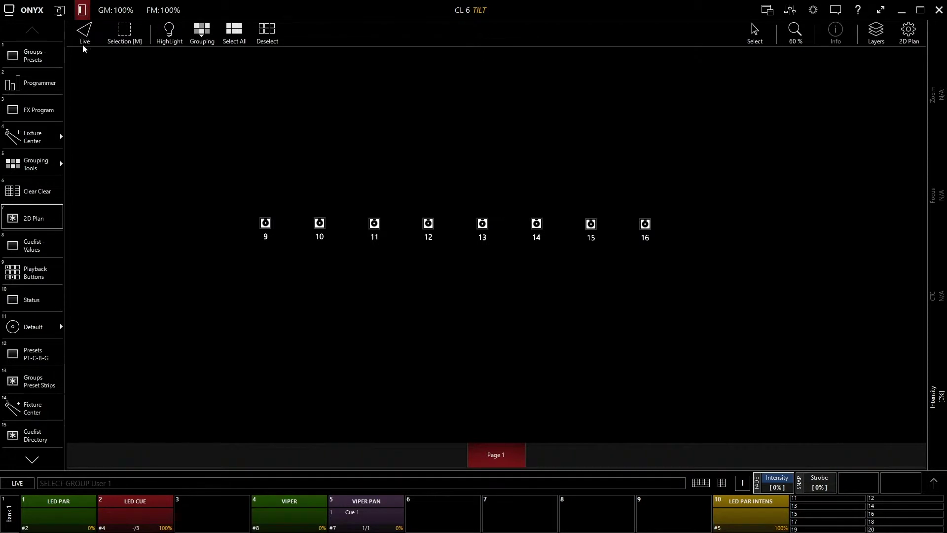
Step: Switch the 2D plan to Edit mode and choose line placement for the eight selected fixtures
{"action": "left_click", "coordinate": [85, 32]}
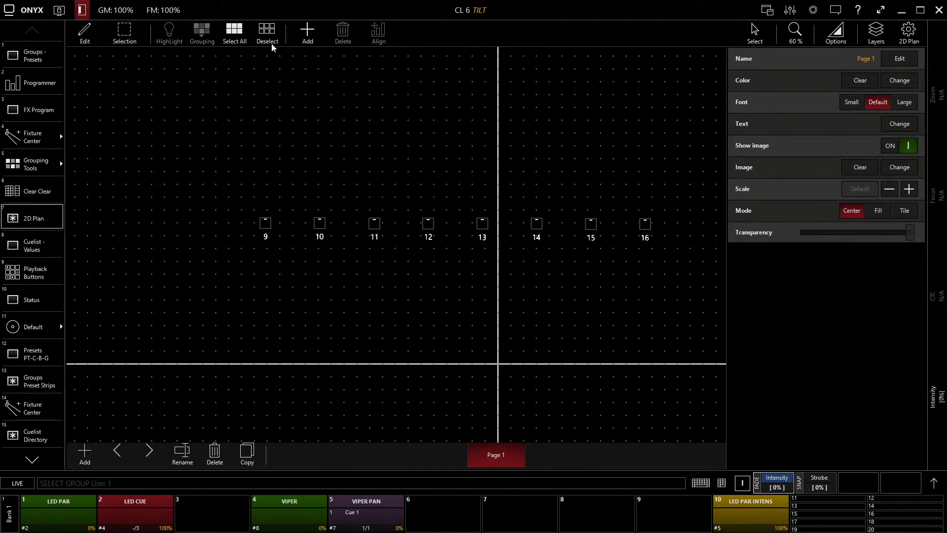
{"action": "left_click", "coordinate": [311, 31]}
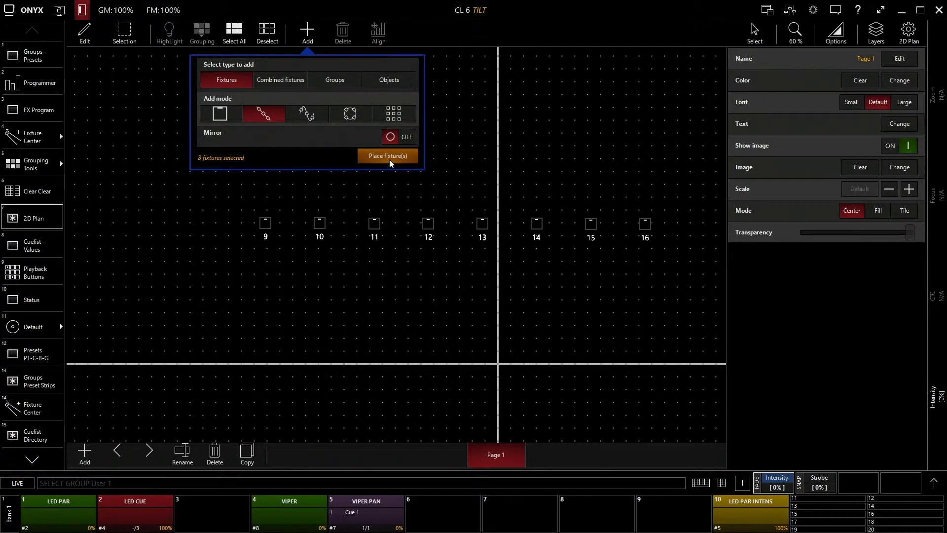
{"action": "left_click", "coordinate": [376, 159]}
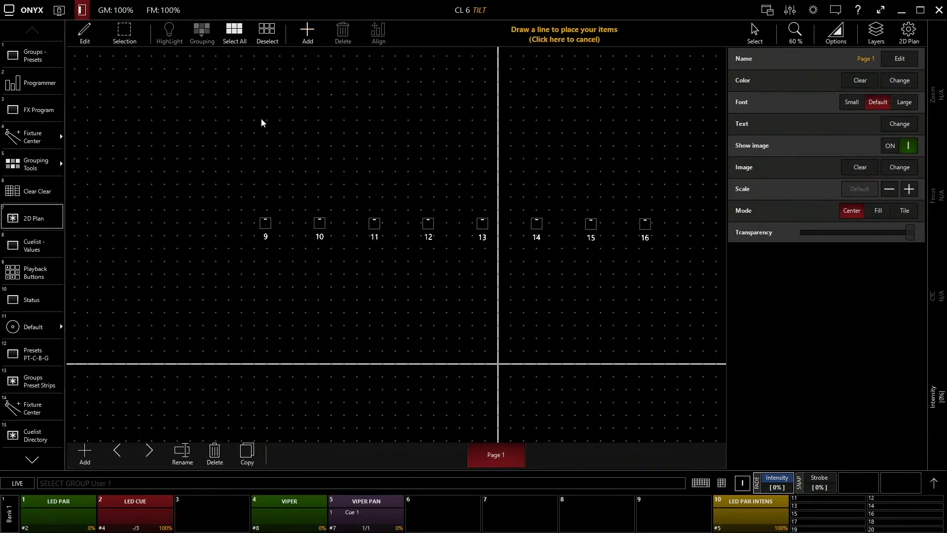
Step: Draw a horizontal line above fixtures 9–16 to place fixtures 1–8 evenly along it
{"action": "mouse_move", "coordinate": [259, 121]}
{"action": "left_mouse_down"}
{"action": "mouse_move", "coordinate": [683, 123]}
{"action": "mouse_move", "coordinate": [648, 124]}
{"action": "left_mouse_up"}
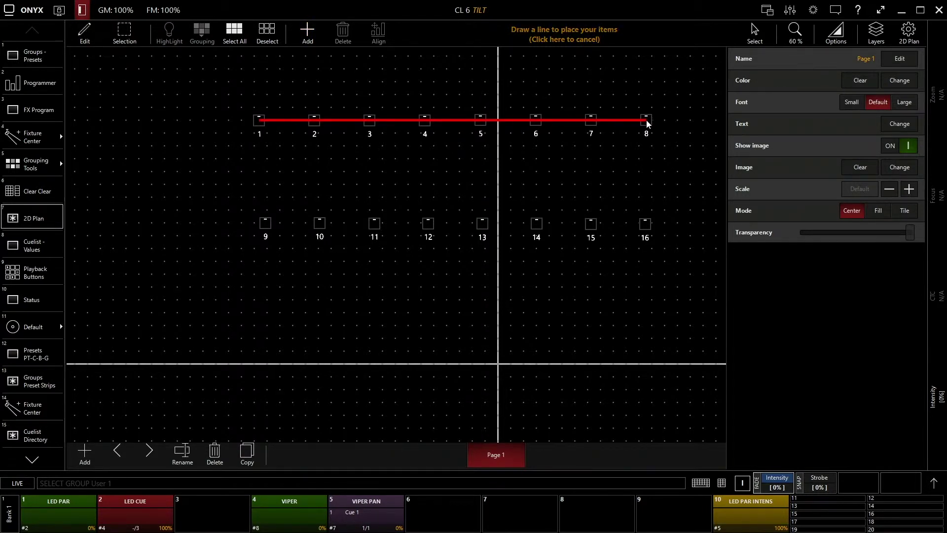
{"action": "left_click_drag", "start_coordinate": [648, 124], "coordinate": [647, 123]}
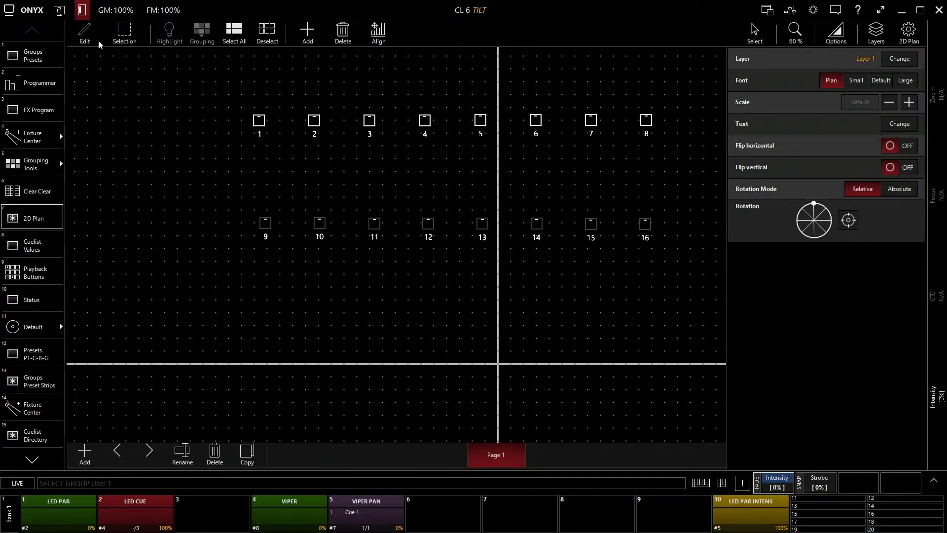
{"action": "left_click", "coordinate": [84, 28]}
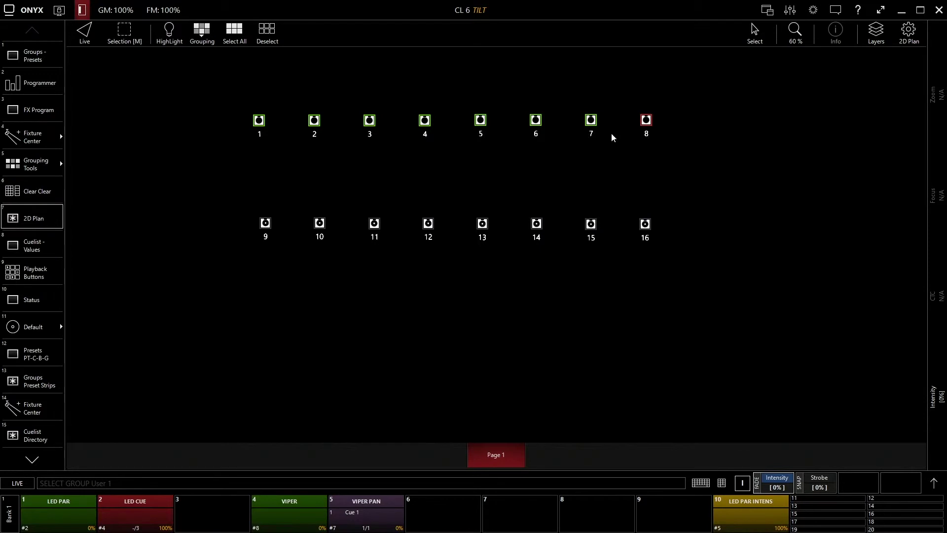
{"action": "left_click", "coordinate": [421, 170]}
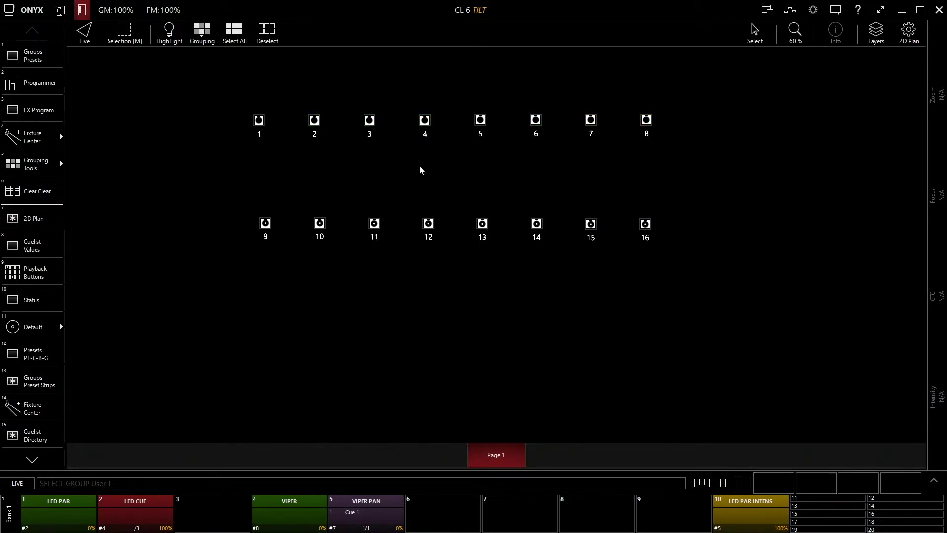
{"action": "left_click_drag", "start_coordinate": [194, 141], "coordinate": [789, 180]}
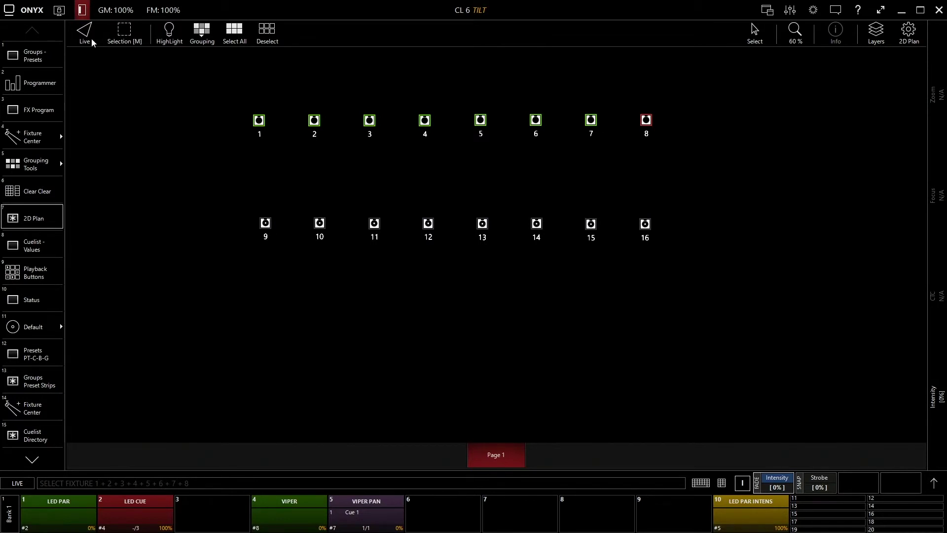
{"action": "left_click_drag", "start_coordinate": [119, 59], "coordinate": [755, 185]}
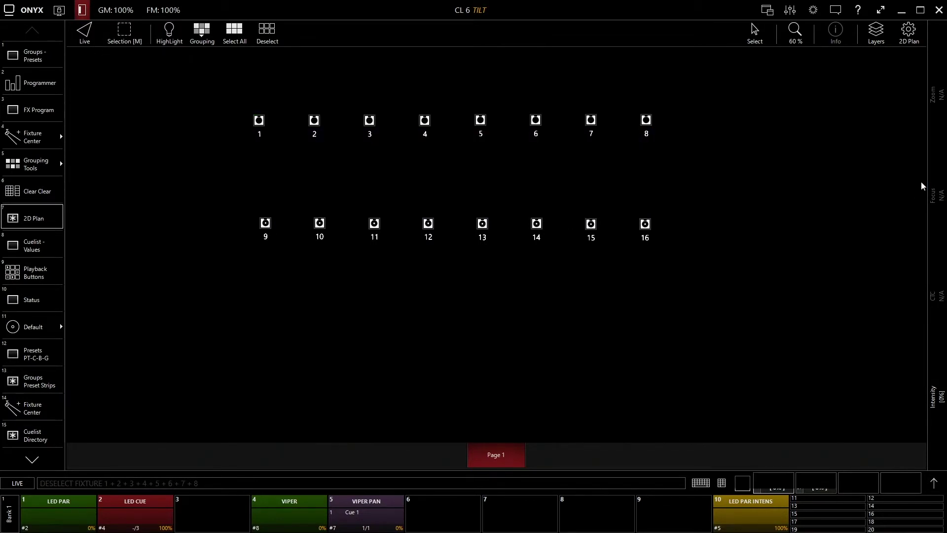
{"action": "left_click", "coordinate": [83, 37]}
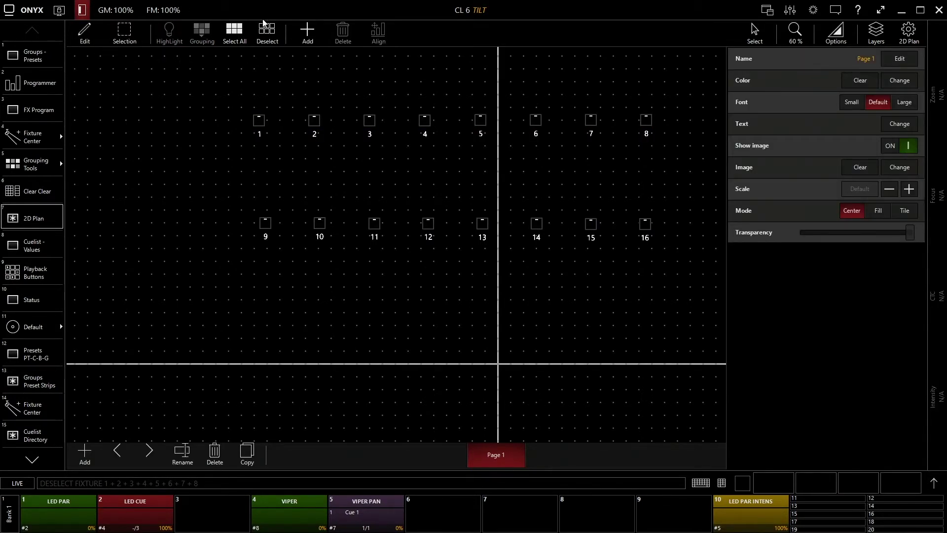
Step: Select the old row of fixtures 9–16, leaving fixtures 1–8 unselected
{"action": "left_click_drag", "start_coordinate": [196, 107], "coordinate": [689, 162]}
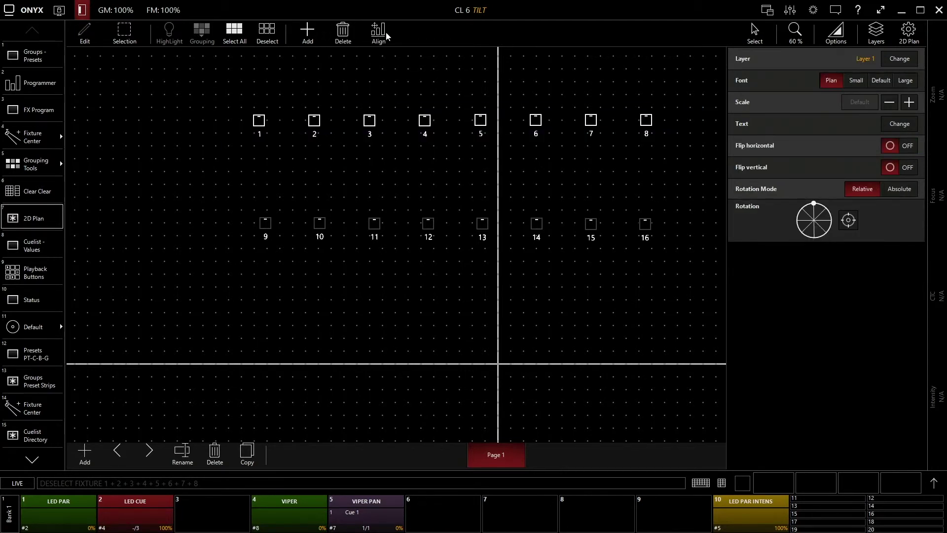
{"action": "left_click_drag", "start_coordinate": [206, 90], "coordinate": [677, 168]}
{"action": "left_click_drag", "start_coordinate": [196, 178], "coordinate": [770, 320]}
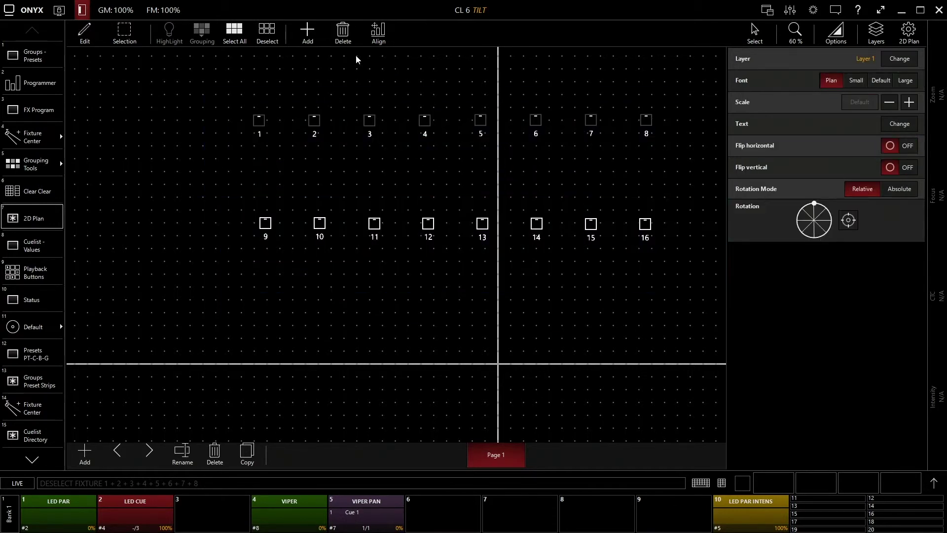
Step: Delete fixtures 9–16 from the plan and select the remaining fixtures 1–8
{"action": "left_click", "coordinate": [342, 30]}
{"action": "left_click", "coordinate": [182, 449]}
{"action": "left_click", "coordinate": [341, 31]}
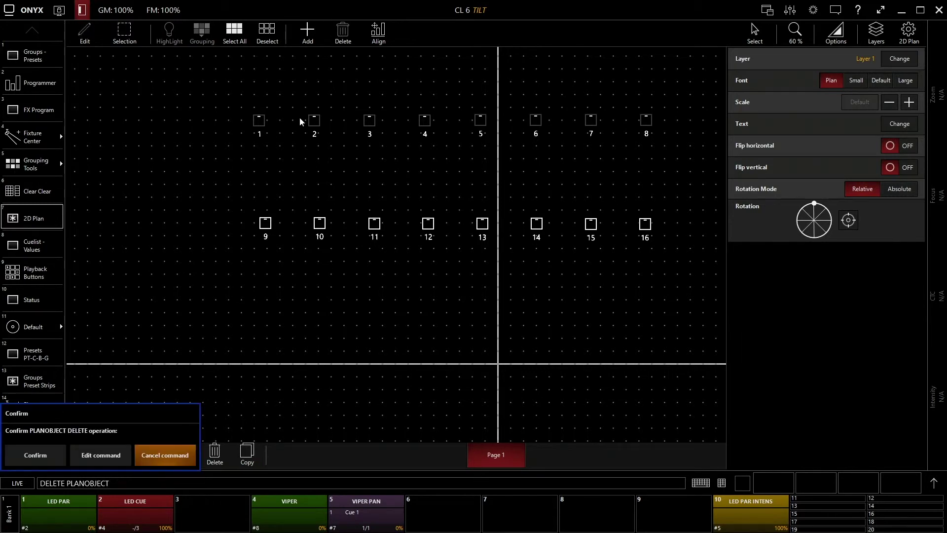
{"action": "left_click", "coordinate": [36, 453]}
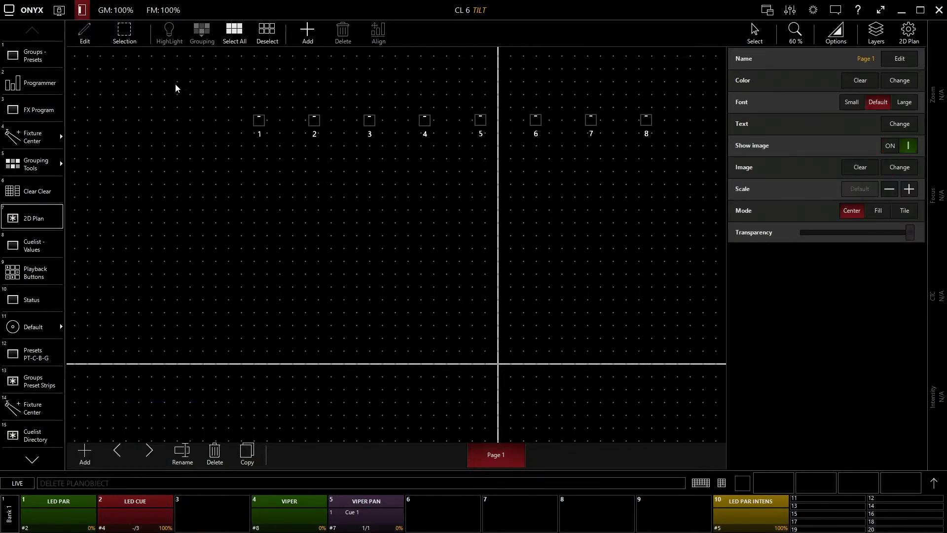
{"action": "left_click_drag", "start_coordinate": [185, 96], "coordinate": [670, 134]}
Step: Rename the page holding fixtures 1–8 to 'led pars', then deselect the fixtures
{"action": "left_click", "coordinate": [181, 453]}
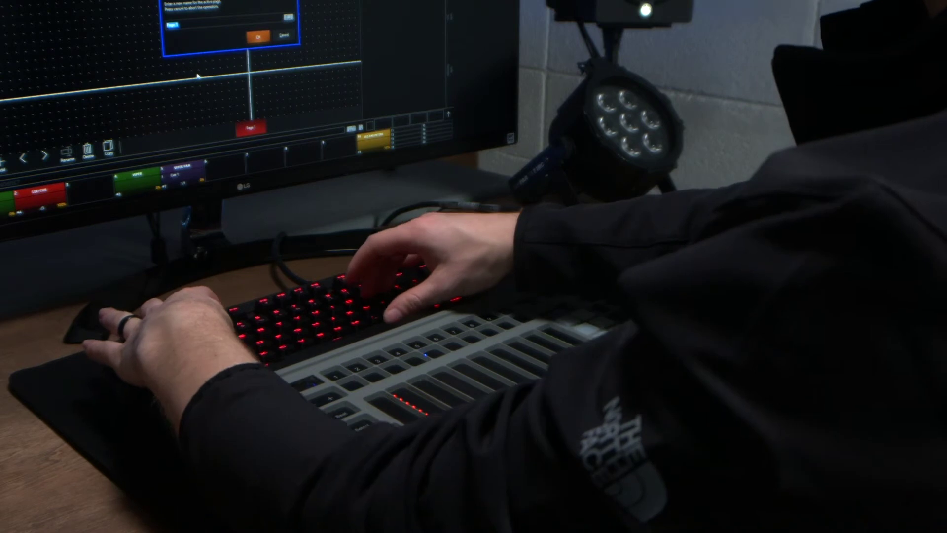
{"action": "type", "text": "test p"}
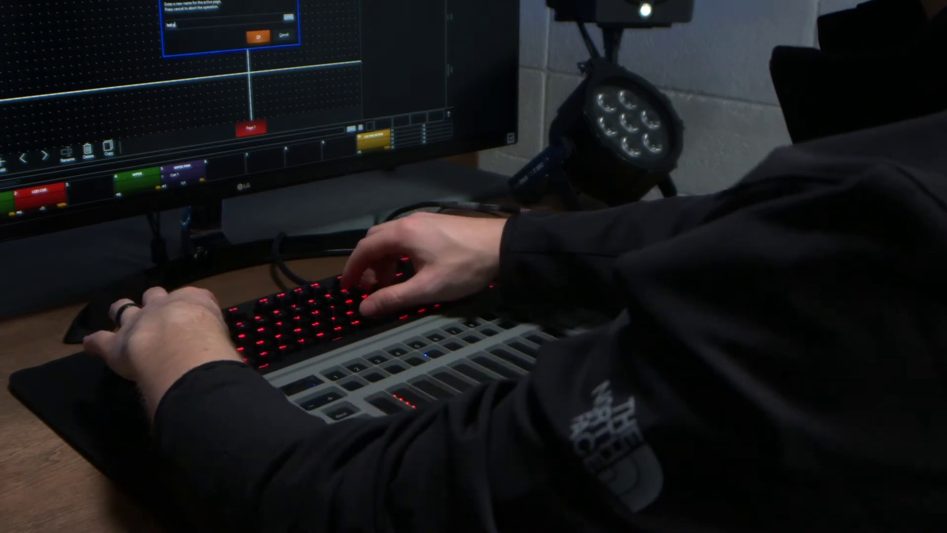
{"action": "type", "text": "age"}
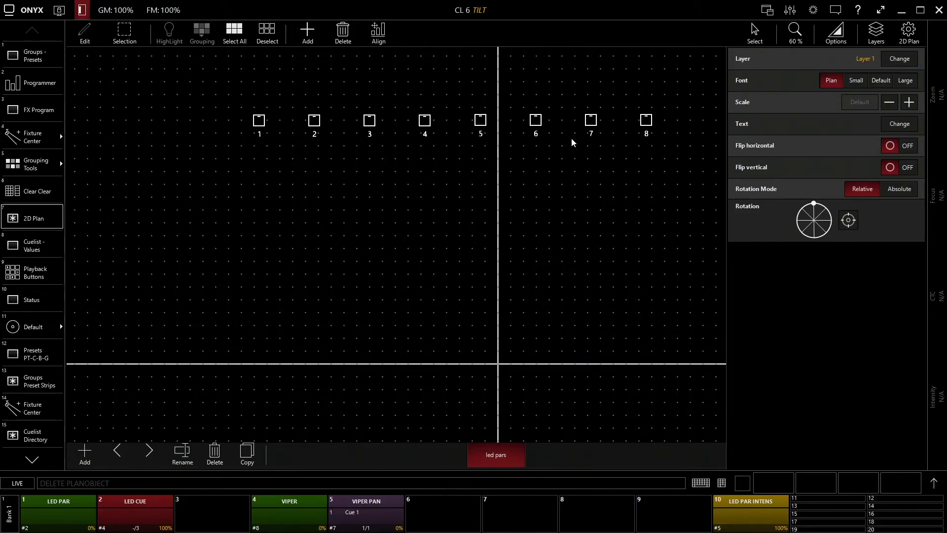
{"action": "left_click_drag", "start_coordinate": [244, 93], "coordinate": [709, 192]}
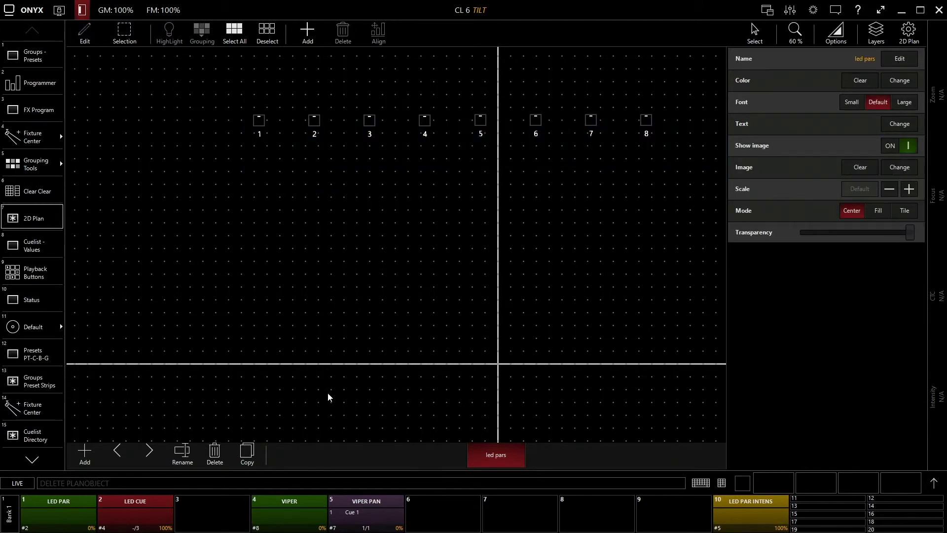
Step: Add two new plan pages and rename Page 2 to 'VIPERS'
{"action": "left_click", "coordinate": [84, 454]}
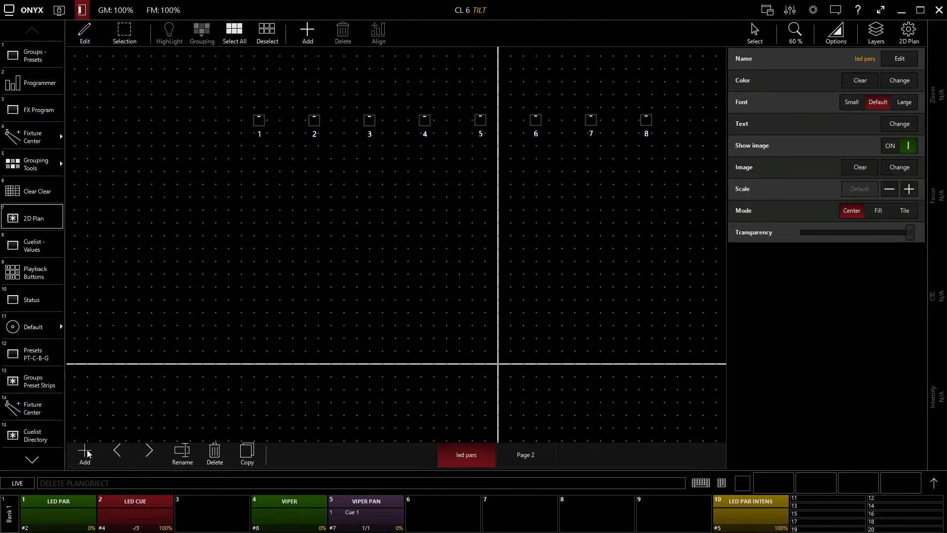
{"action": "left_click", "coordinate": [88, 453]}
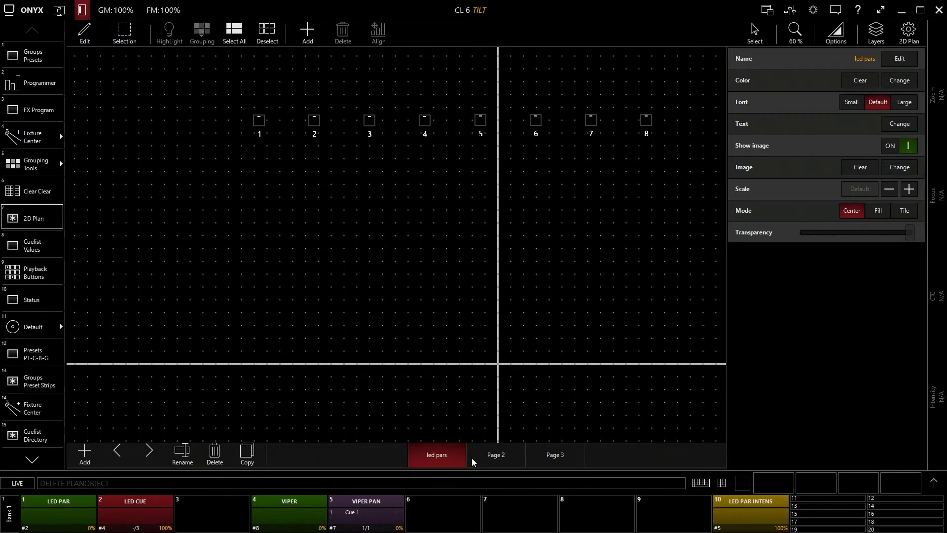
{"action": "left_click", "coordinate": [496, 455]}
{"action": "left_click", "coordinate": [182, 452]}
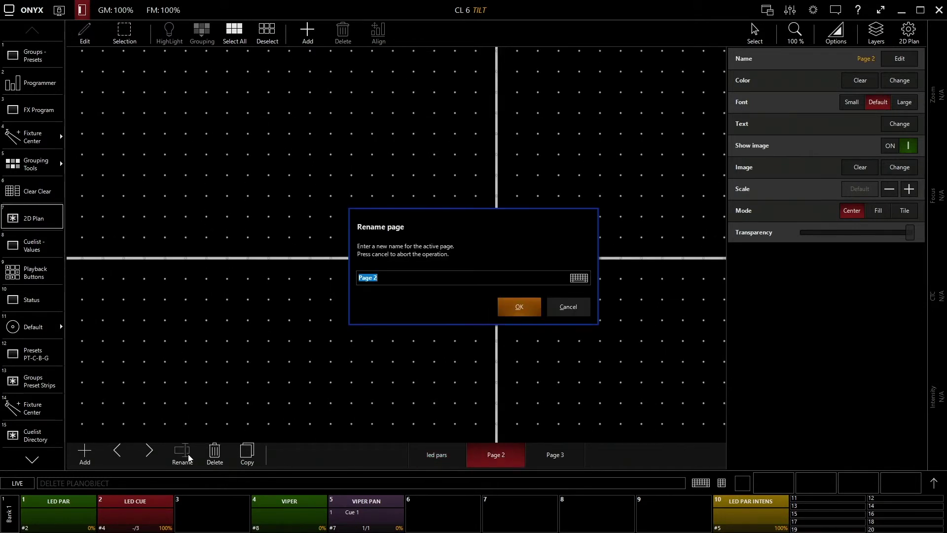
{"action": "type", "text": "VIPERS"}
{"action": "key", "text": "Return"}
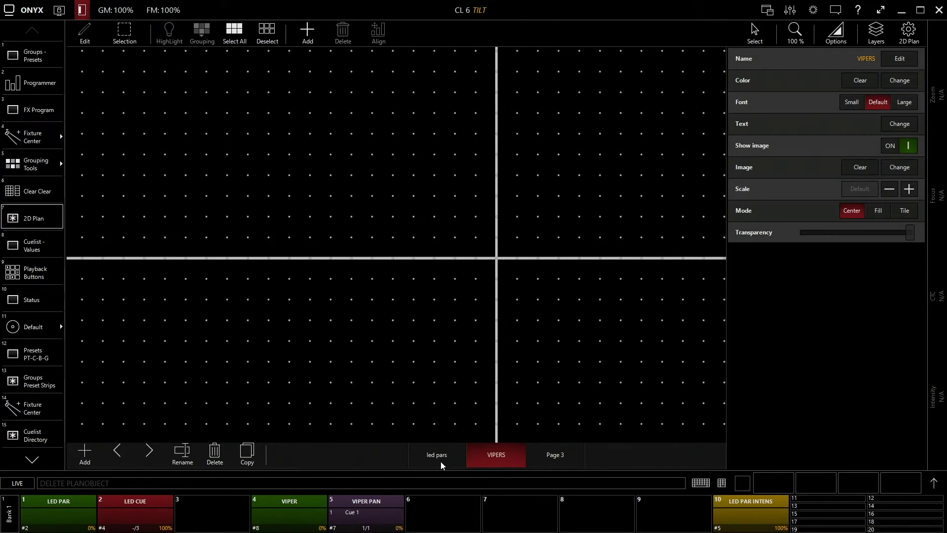
Step: Check the led pars, VIPERS and Page 3 pages, ending on led pars with the eight pars selected
{"action": "left_click", "coordinate": [438, 455]}
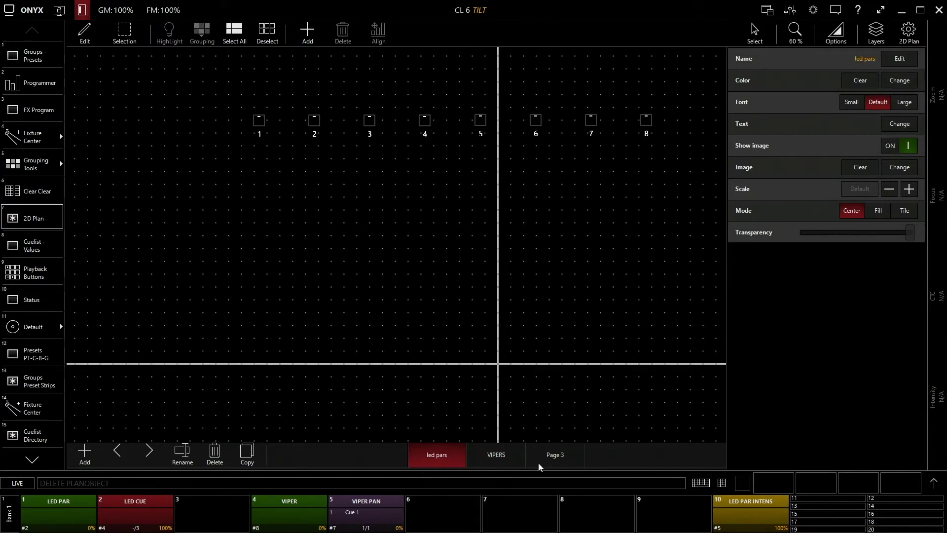
{"action": "left_click", "coordinate": [507, 452]}
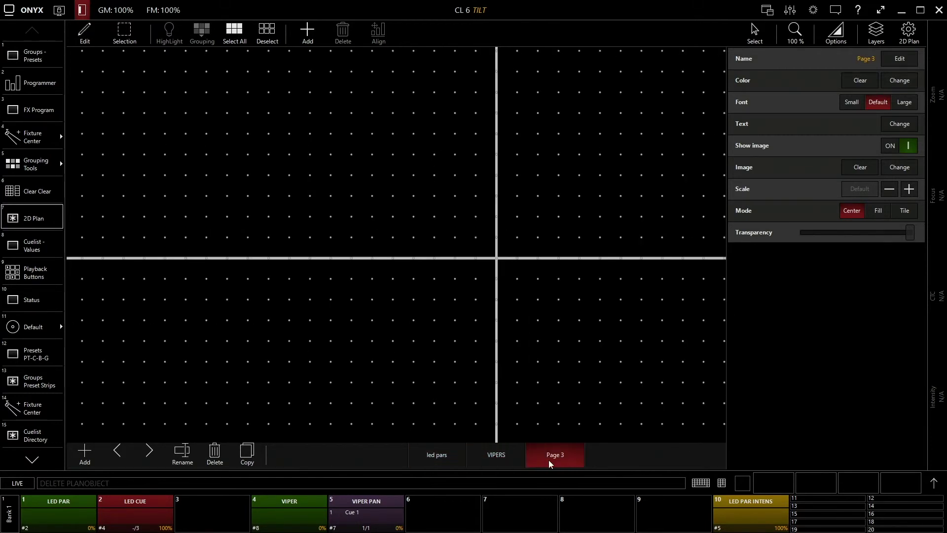
{"action": "left_click", "coordinate": [446, 457]}
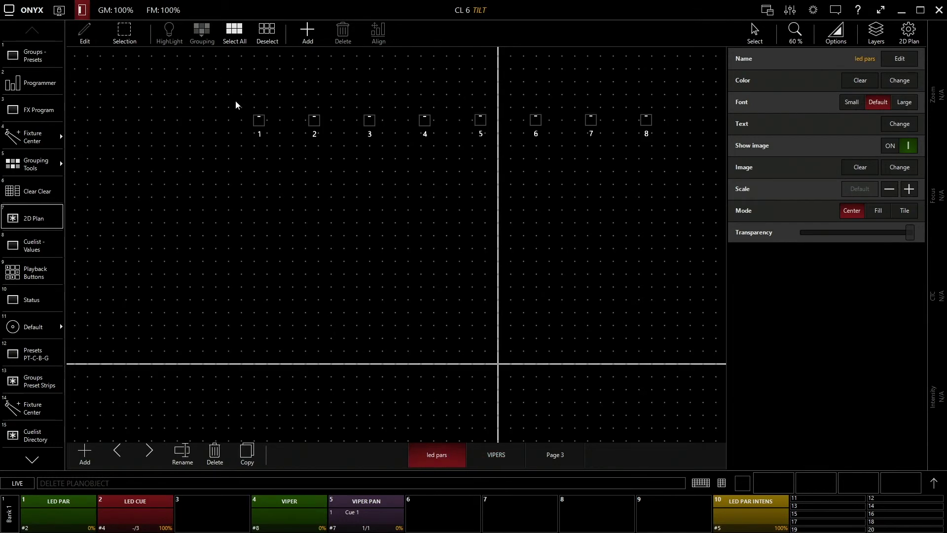
{"action": "left_click_drag", "start_coordinate": [165, 91], "coordinate": [620, 200]}
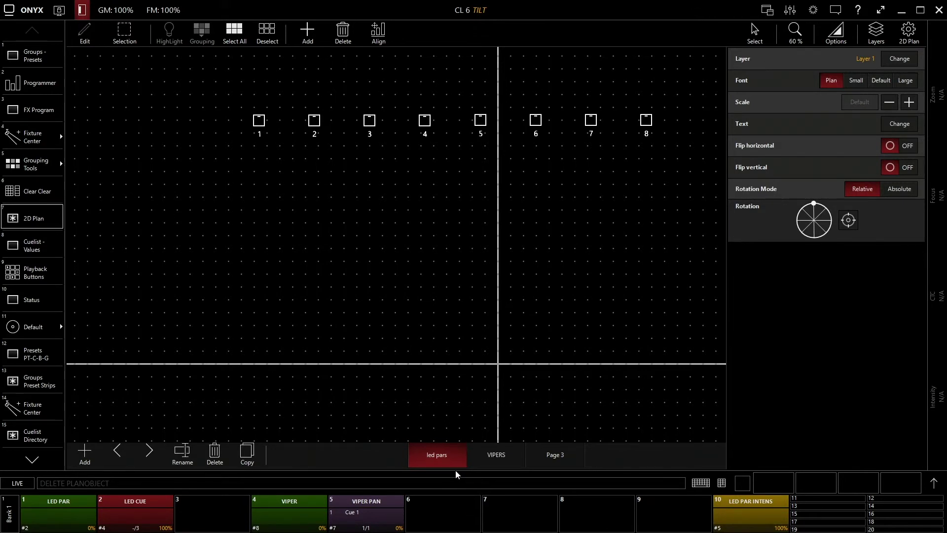
{"action": "left_click", "coordinate": [474, 463]}
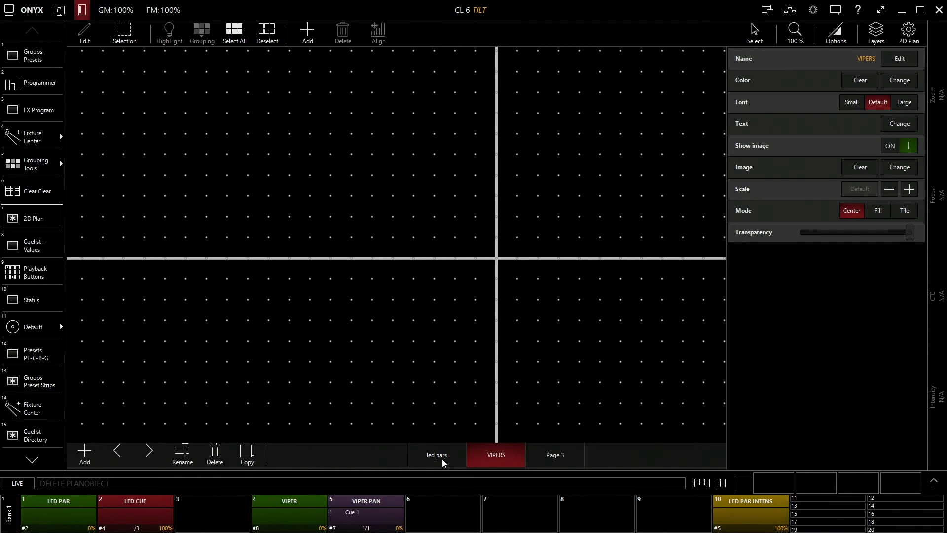
{"action": "left_click", "coordinate": [443, 459]}
{"action": "left_click", "coordinate": [496, 456]}
{"action": "left_click", "coordinate": [567, 458]}
{"action": "left_click", "coordinate": [436, 458]}
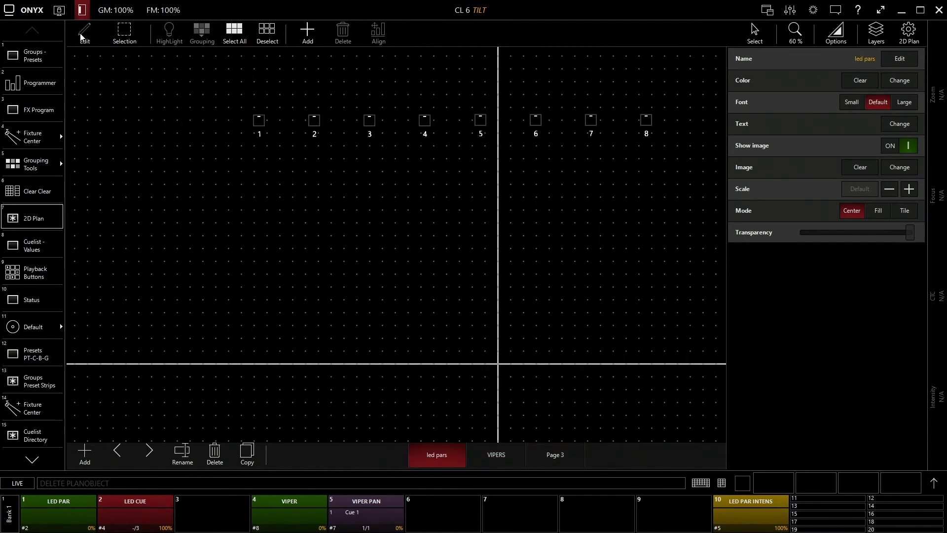
Step: Switch the plan to Live, recentre the view, and marquee-select fixtures 1–8
{"action": "left_click", "coordinate": [85, 31]}
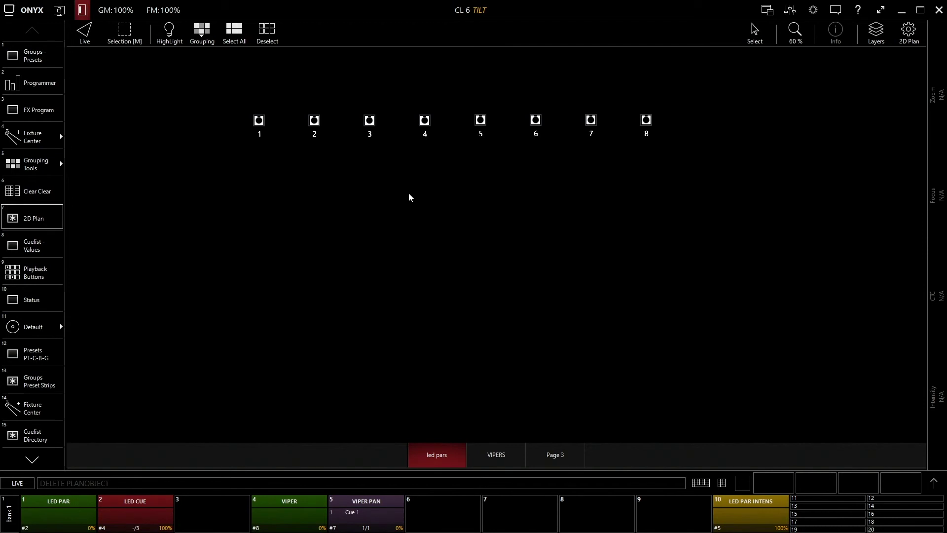
{"action": "left_click_drag", "start_coordinate": [418, 182], "coordinate": [421, 207]}
{"action": "scroll", "coordinate": [483, 182], "scroll_direction": "down", "scroll_amount": 2}
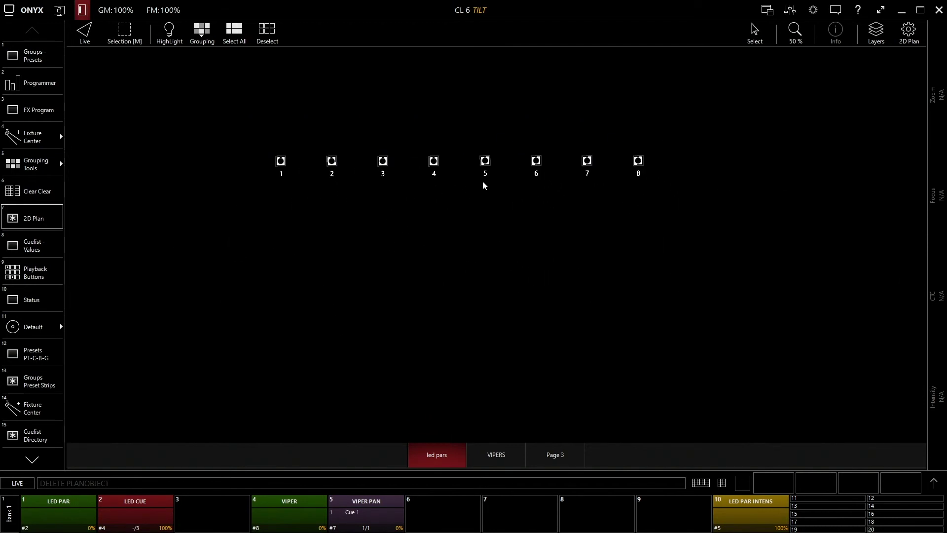
{"action": "scroll", "coordinate": [482, 182], "scroll_direction": "up", "scroll_amount": 3}
{"action": "scroll", "coordinate": [482, 186], "scroll_direction": "up", "scroll_amount": 4}
{"action": "scroll", "coordinate": [434, 204], "scroll_direction": "down", "scroll_amount": 2}
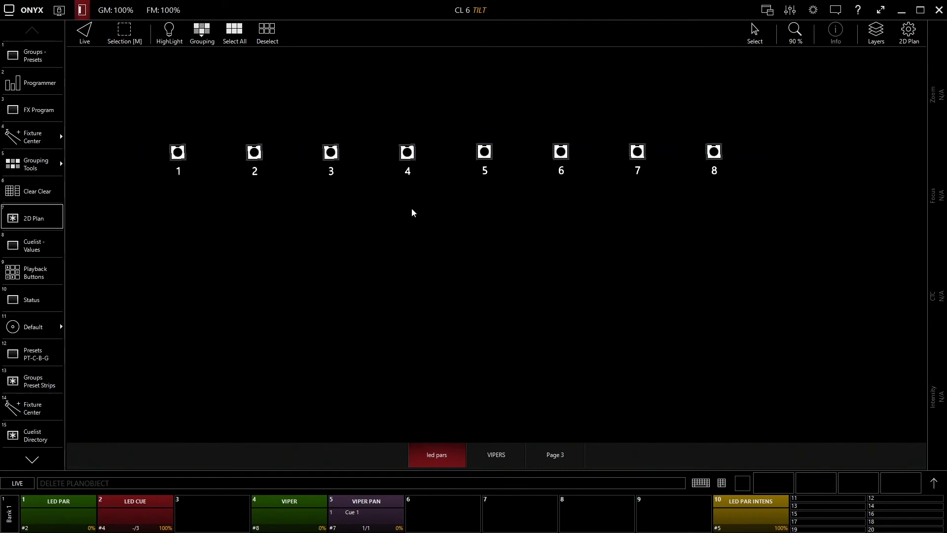
{"action": "left_click_drag", "start_coordinate": [412, 211], "coordinate": [463, 238]}
{"action": "scroll", "coordinate": [456, 239], "scroll_direction": "up", "scroll_amount": 1}
{"action": "scroll", "coordinate": [454, 234], "scroll_direction": "up", "scroll_amount": 1}
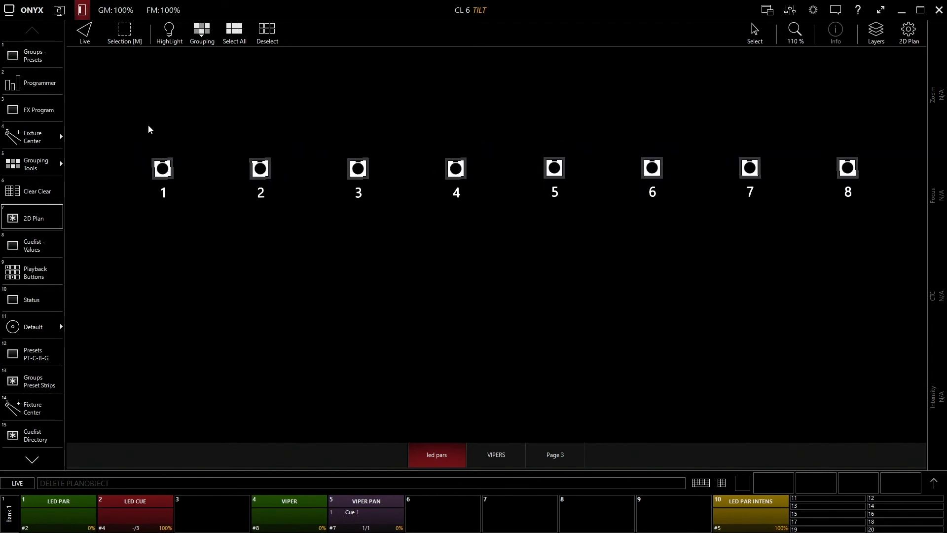
{"action": "left_click_drag", "start_coordinate": [137, 125], "coordinate": [922, 249]}
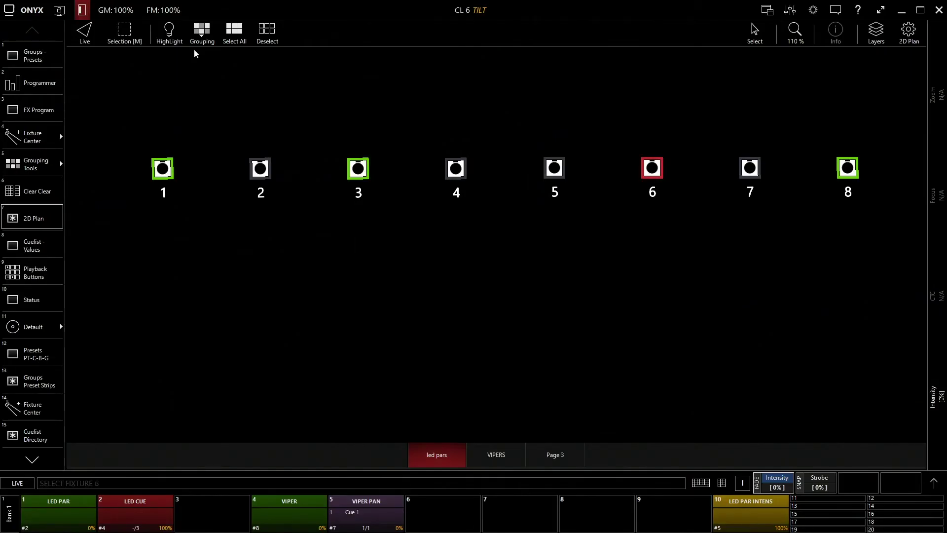
Step: Turn on HighLight for fixtures 1, 3, 6 and 8, then open and close the programmer controls
{"action": "left_click", "coordinate": [169, 31]}
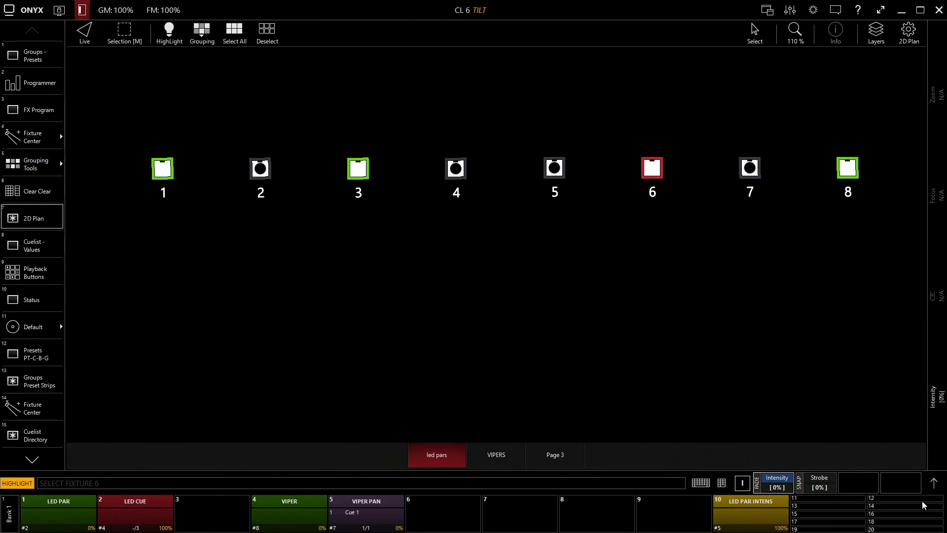
{"action": "left_click", "coordinate": [934, 483]}
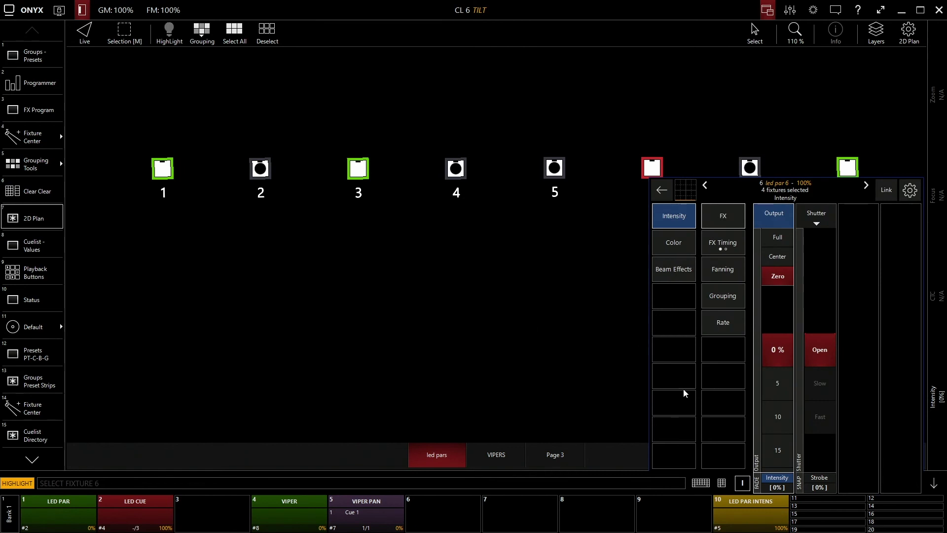
{"action": "left_click", "coordinate": [941, 487]}
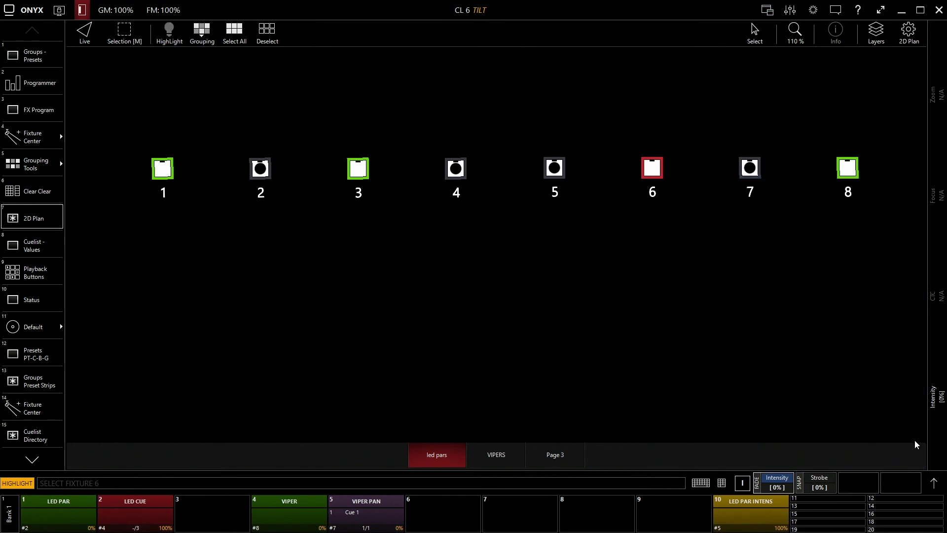